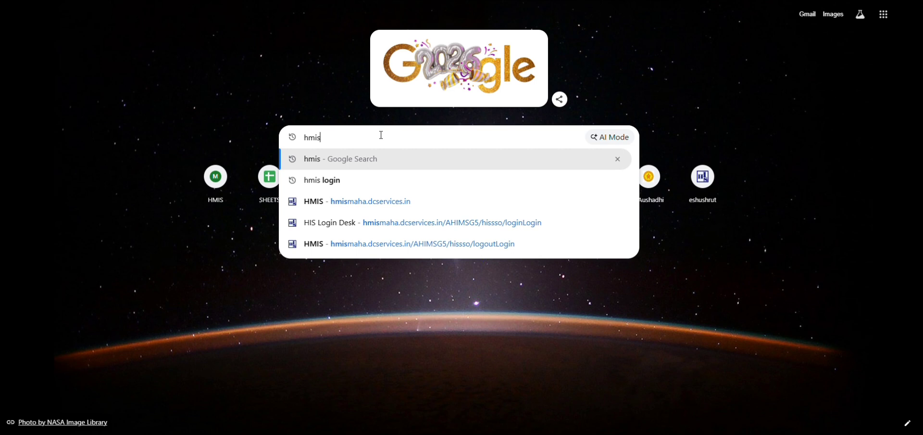
Step: Search Google for hmis and open the Ministry of Health and Family Welfare's HMIS Portal
key("Escape")
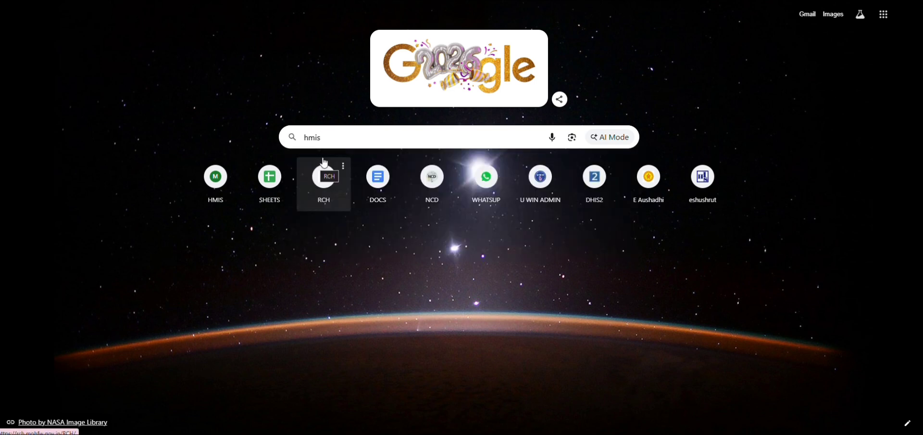
left_click(349, 142)
key("Return")
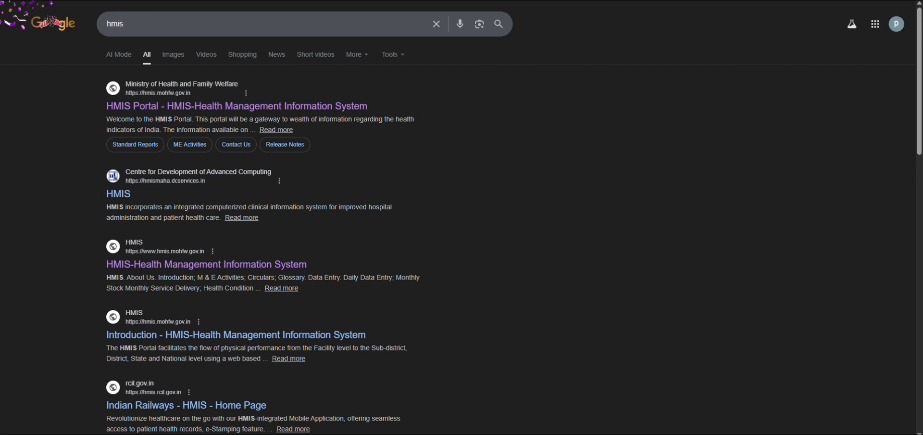
left_click(187, 106)
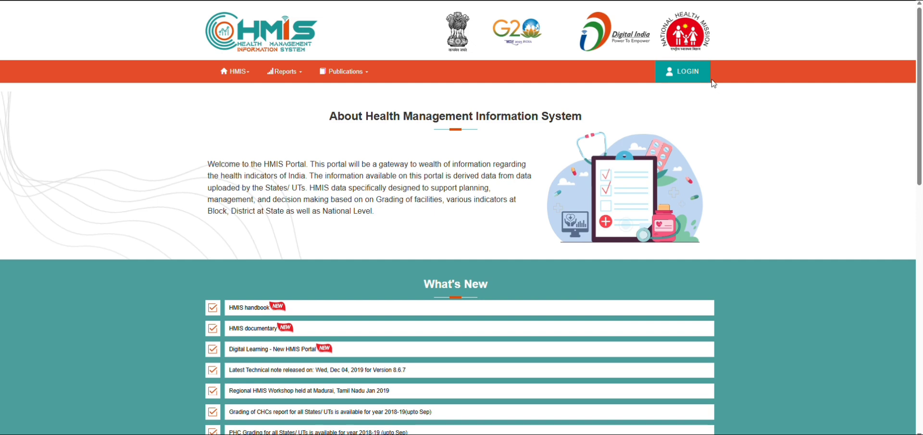
Step: Sign in to the HMIS portal with the saved user name and password and the displayed captcha code
left_click(698, 77)
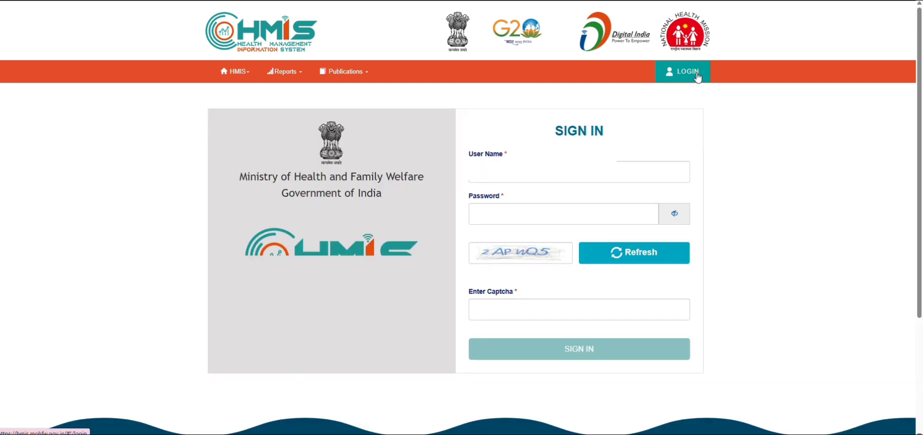
left_click(579, 174)
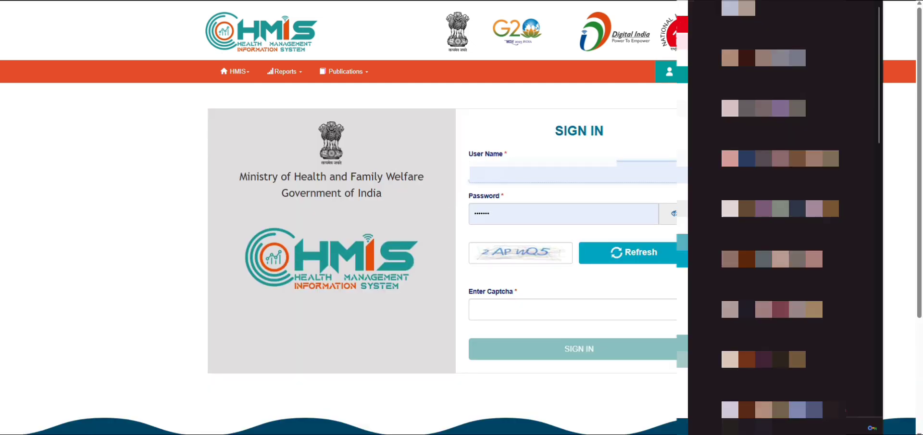
left_click(544, 150)
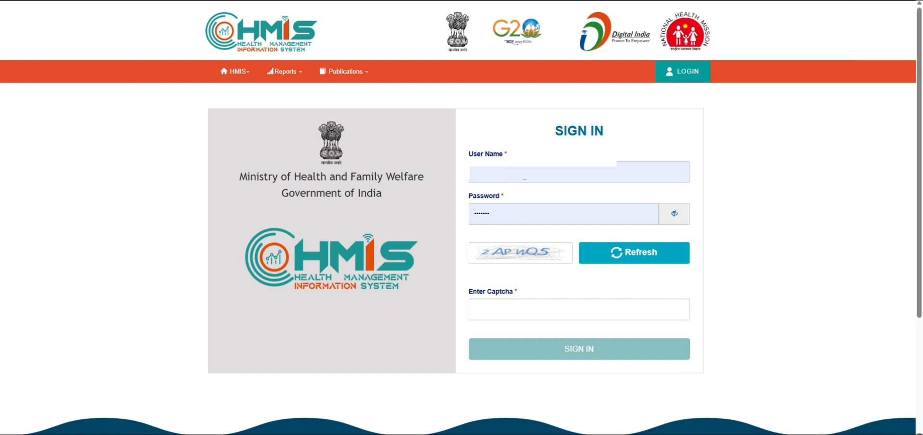
left_click(515, 311)
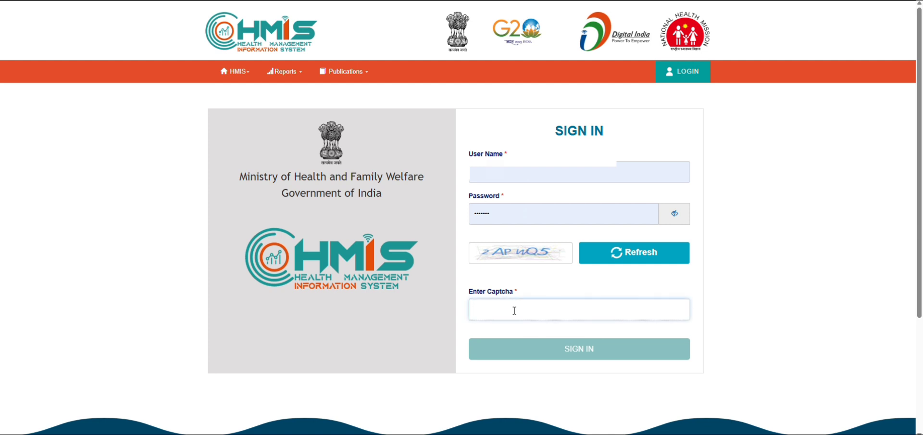
type("z")
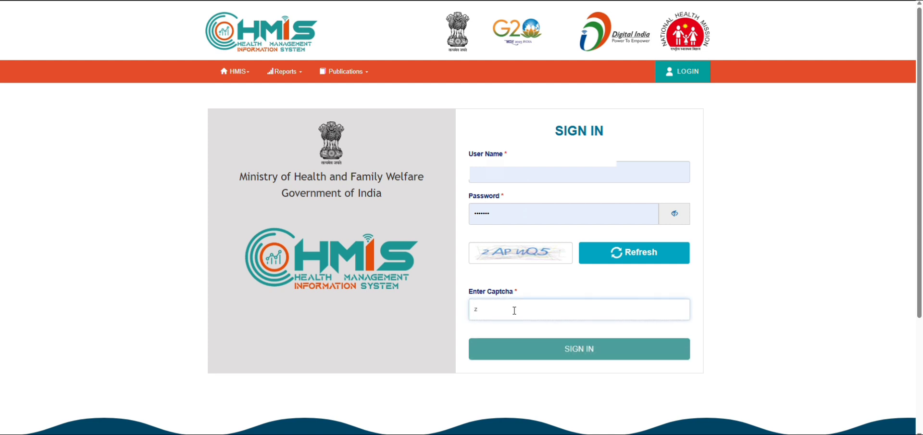
key("BackSpace")
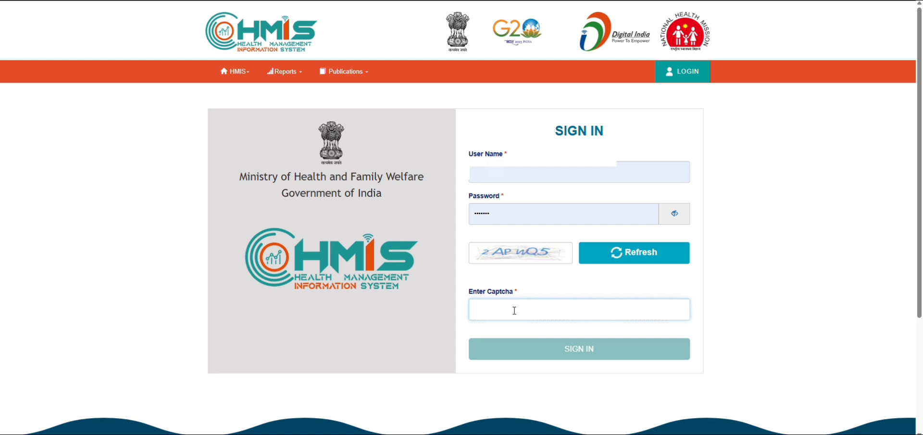
type("2")
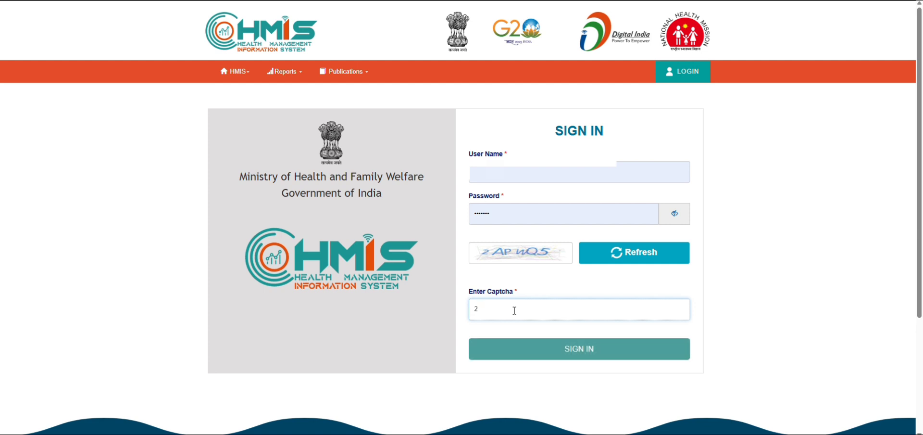
type("APWQ5")
left_click(566, 356)
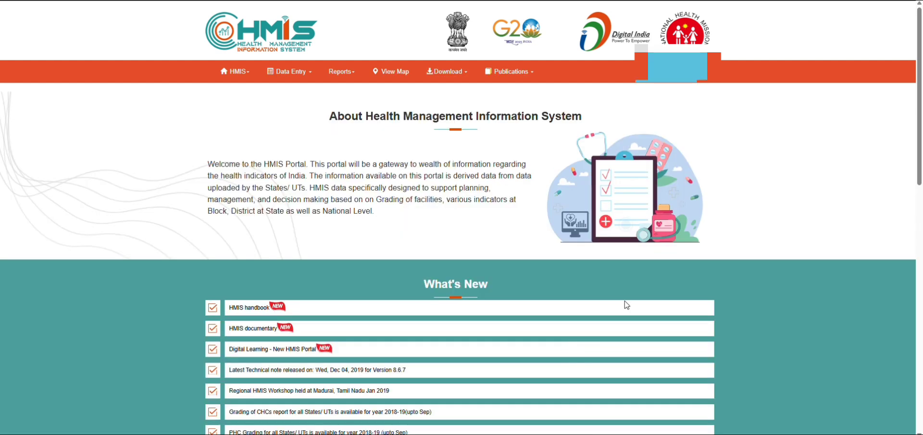
Step: Open the Infrastructure & Human Resource data entry form
mouse_move(308, 81)
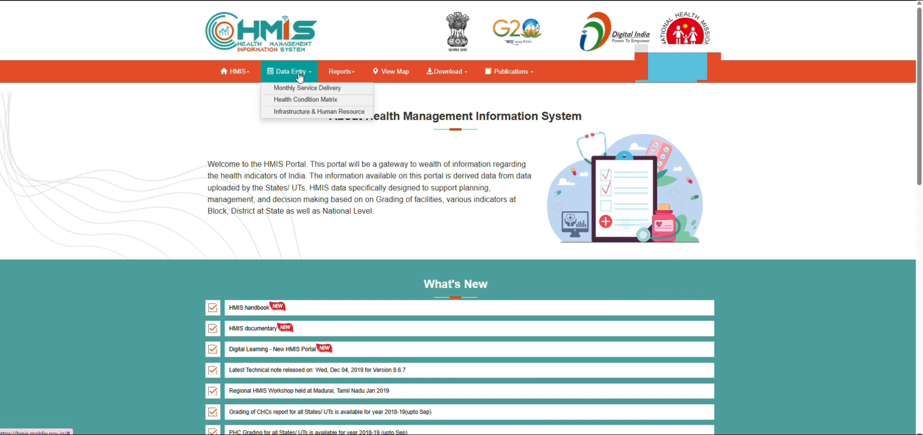
mouse_move(247, 75)
left_click(311, 112)
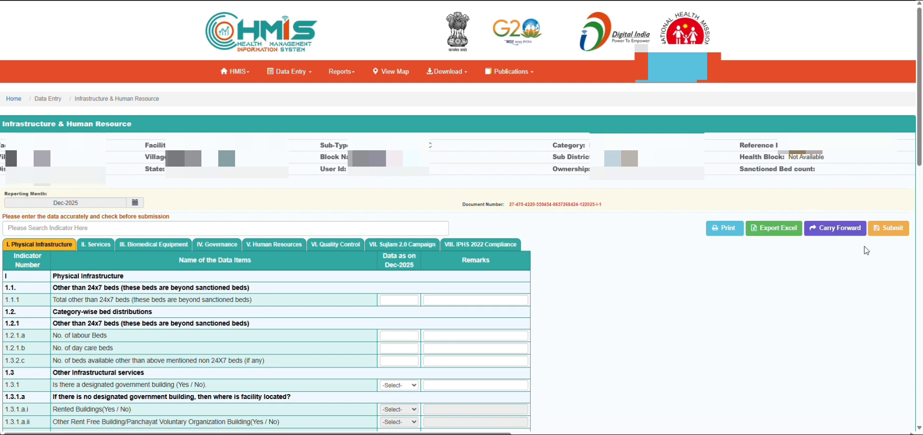
Step: Request Carry Forward for the Dec-2025 infrastructure form and cancel the confirmation
left_click(847, 228)
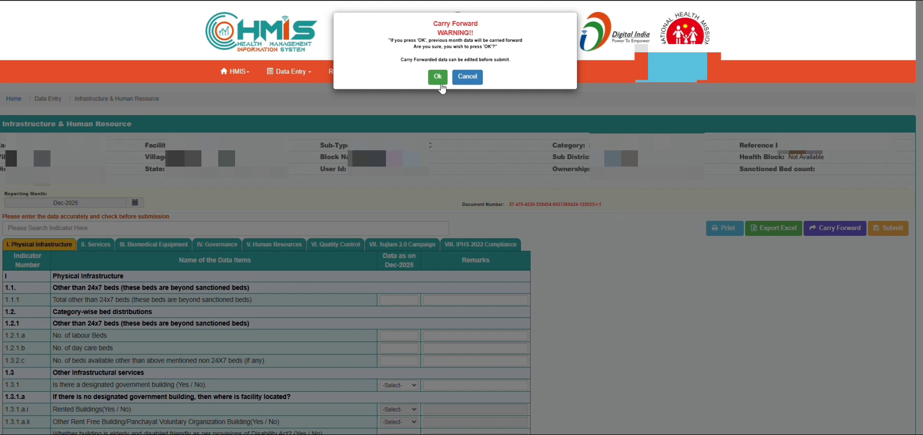
left_click(469, 77)
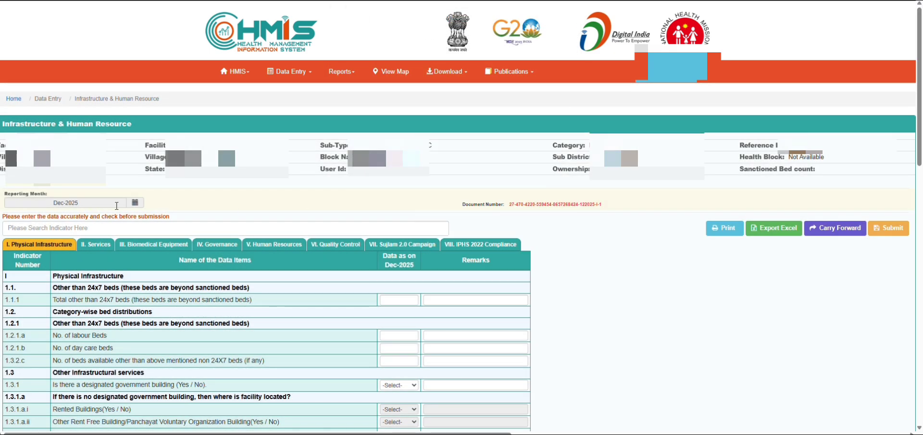
Step: View the infrastructure form's Nov-2025 data and return the reporting month to Dec-2025
left_click(135, 203)
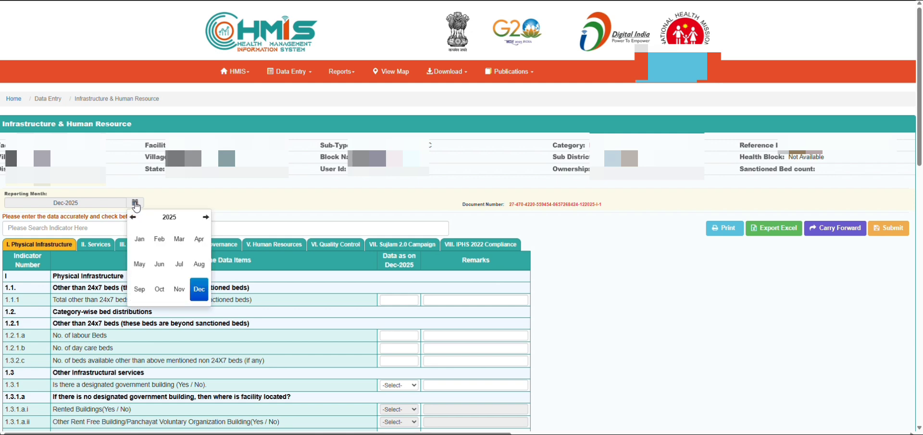
left_click(183, 293)
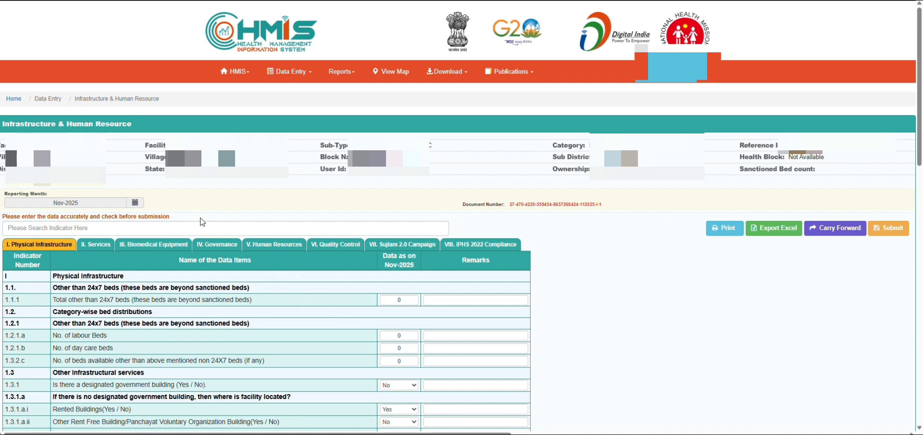
left_click(138, 202)
left_click(199, 289)
Step: Carry forward the previous month's data into the Dec-2025 infrastructure form and accept the warning
left_click(834, 233)
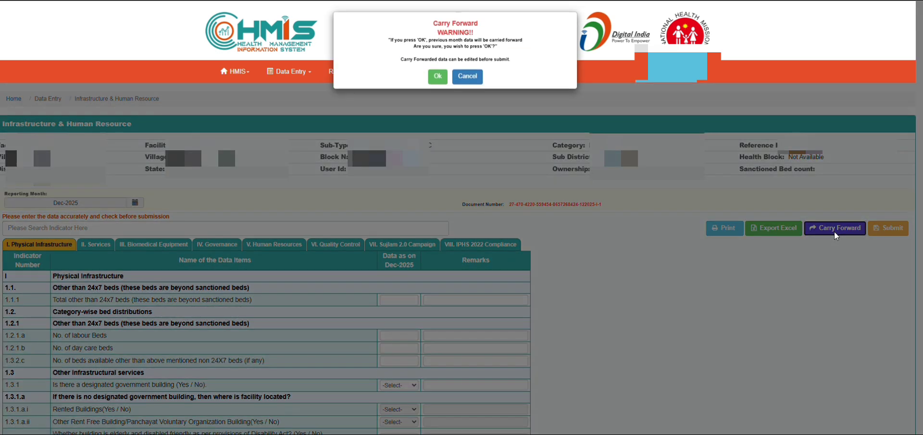
left_click(438, 79)
mouse_move(436, 81)
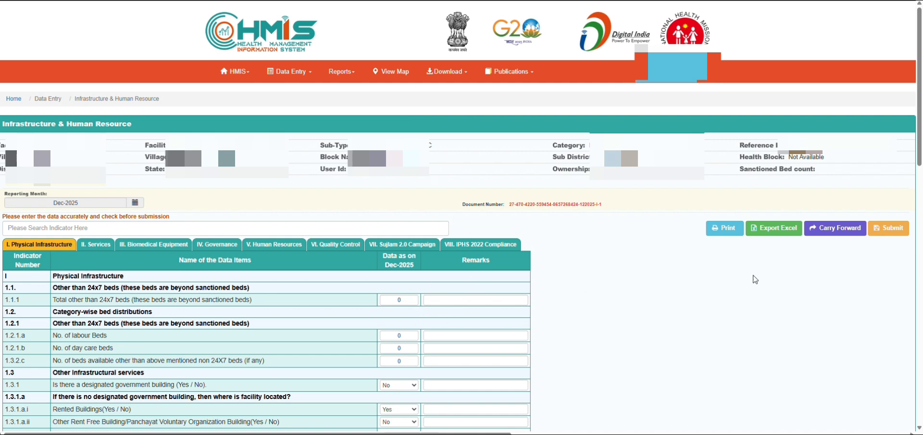
Step: Submit the Dec-2025 Infrastructure & Human Resource form and confirm that the data is correct
scroll(755, 280, "down", 8)
scroll(755, 281, "down", 6)
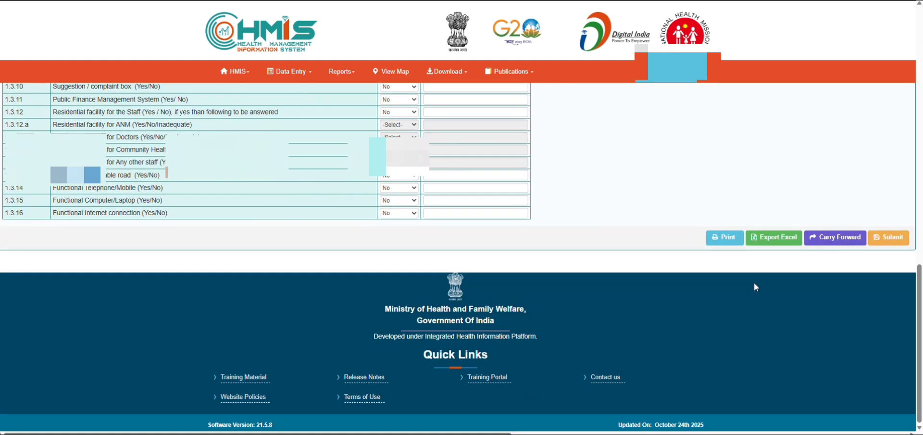
left_click(888, 240)
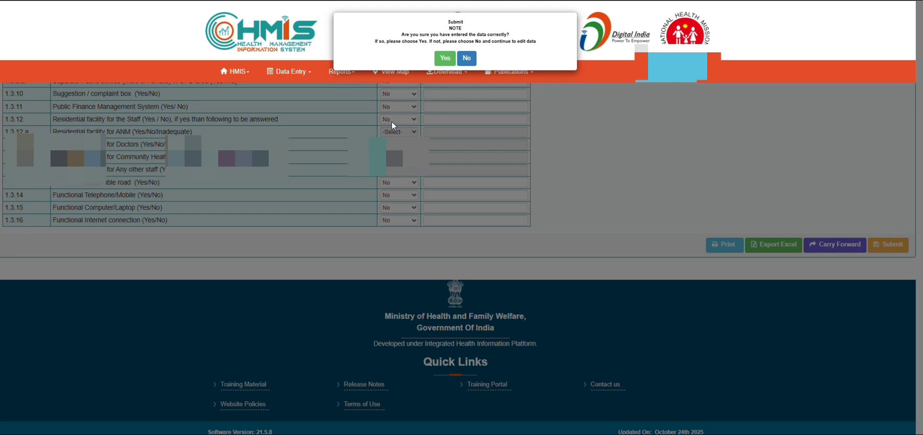
left_click(443, 59)
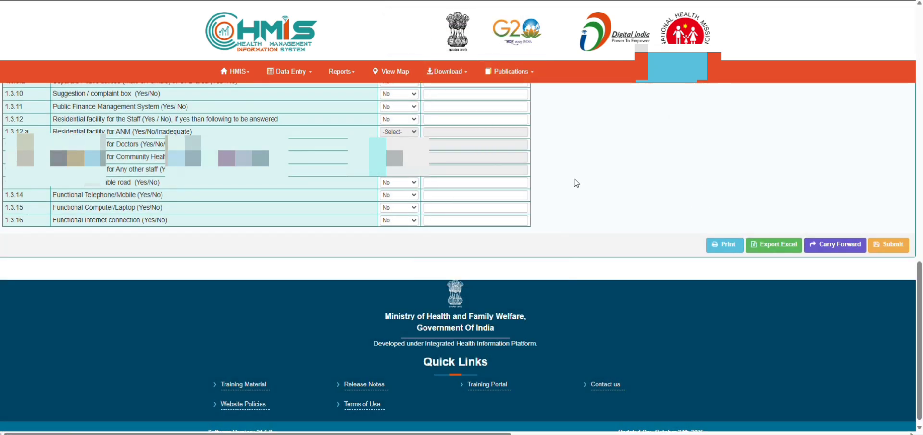
Step: Open the Monthly Service Delivery form and set its reporting month to Dec-2025
scroll(572, 183, "up", 15)
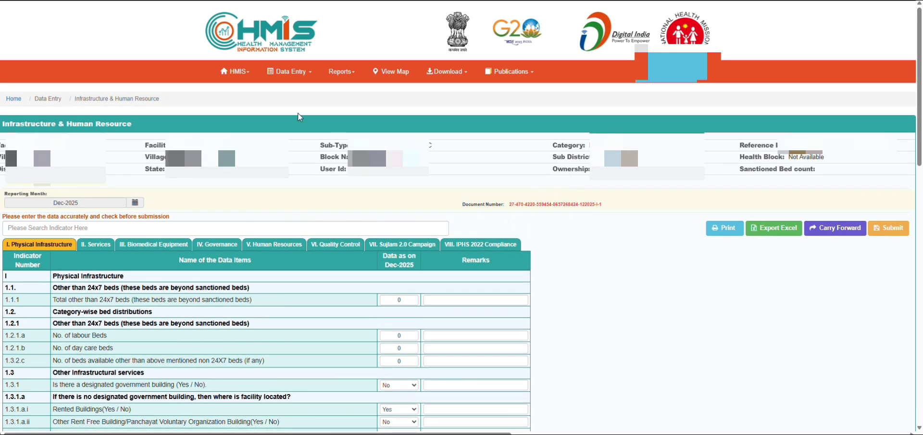
mouse_move(293, 70)
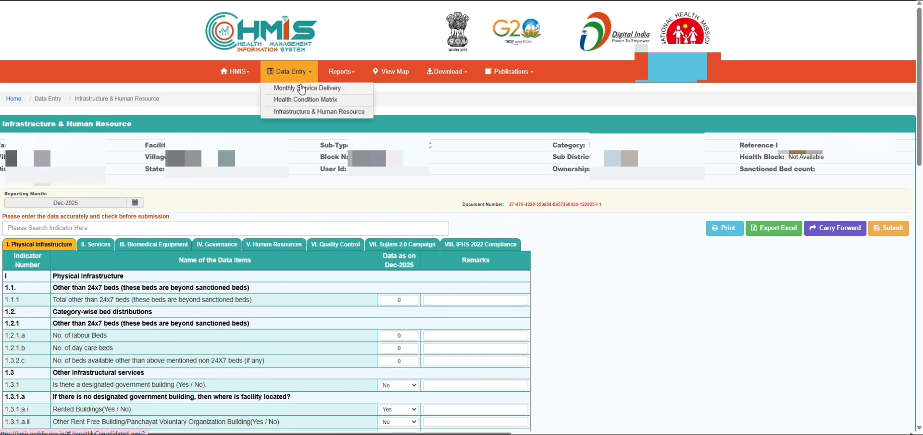
left_click(300, 88)
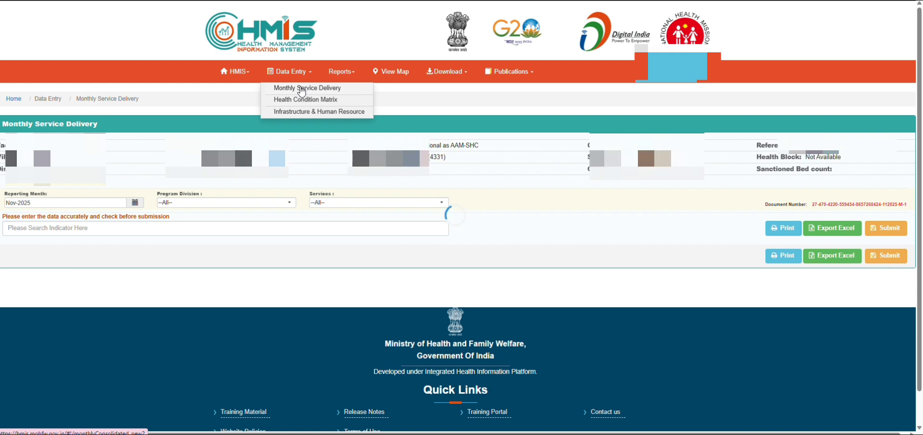
left_click(135, 204)
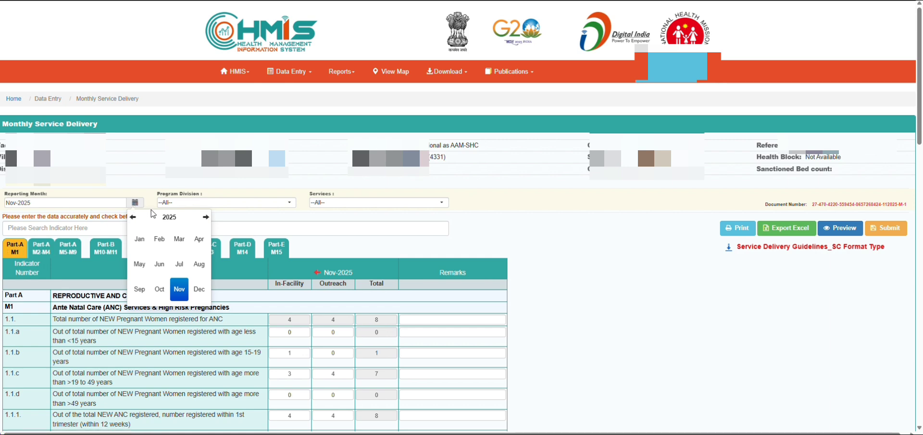
left_click(200, 292)
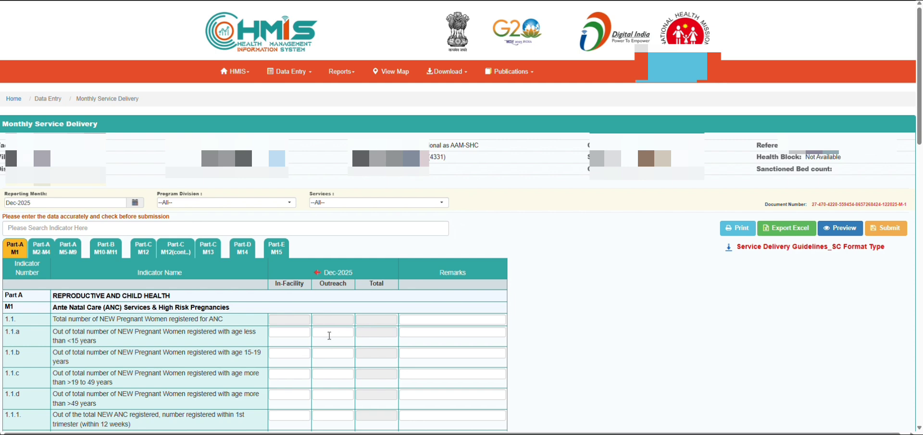
Step: Start data entry in the M1 section at the Outreach field of indicator 1.1.a
left_click(330, 335)
key("Tab")
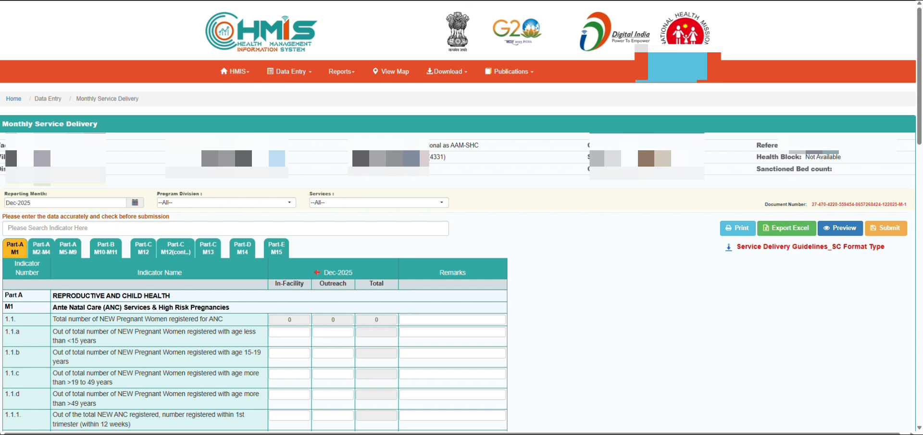